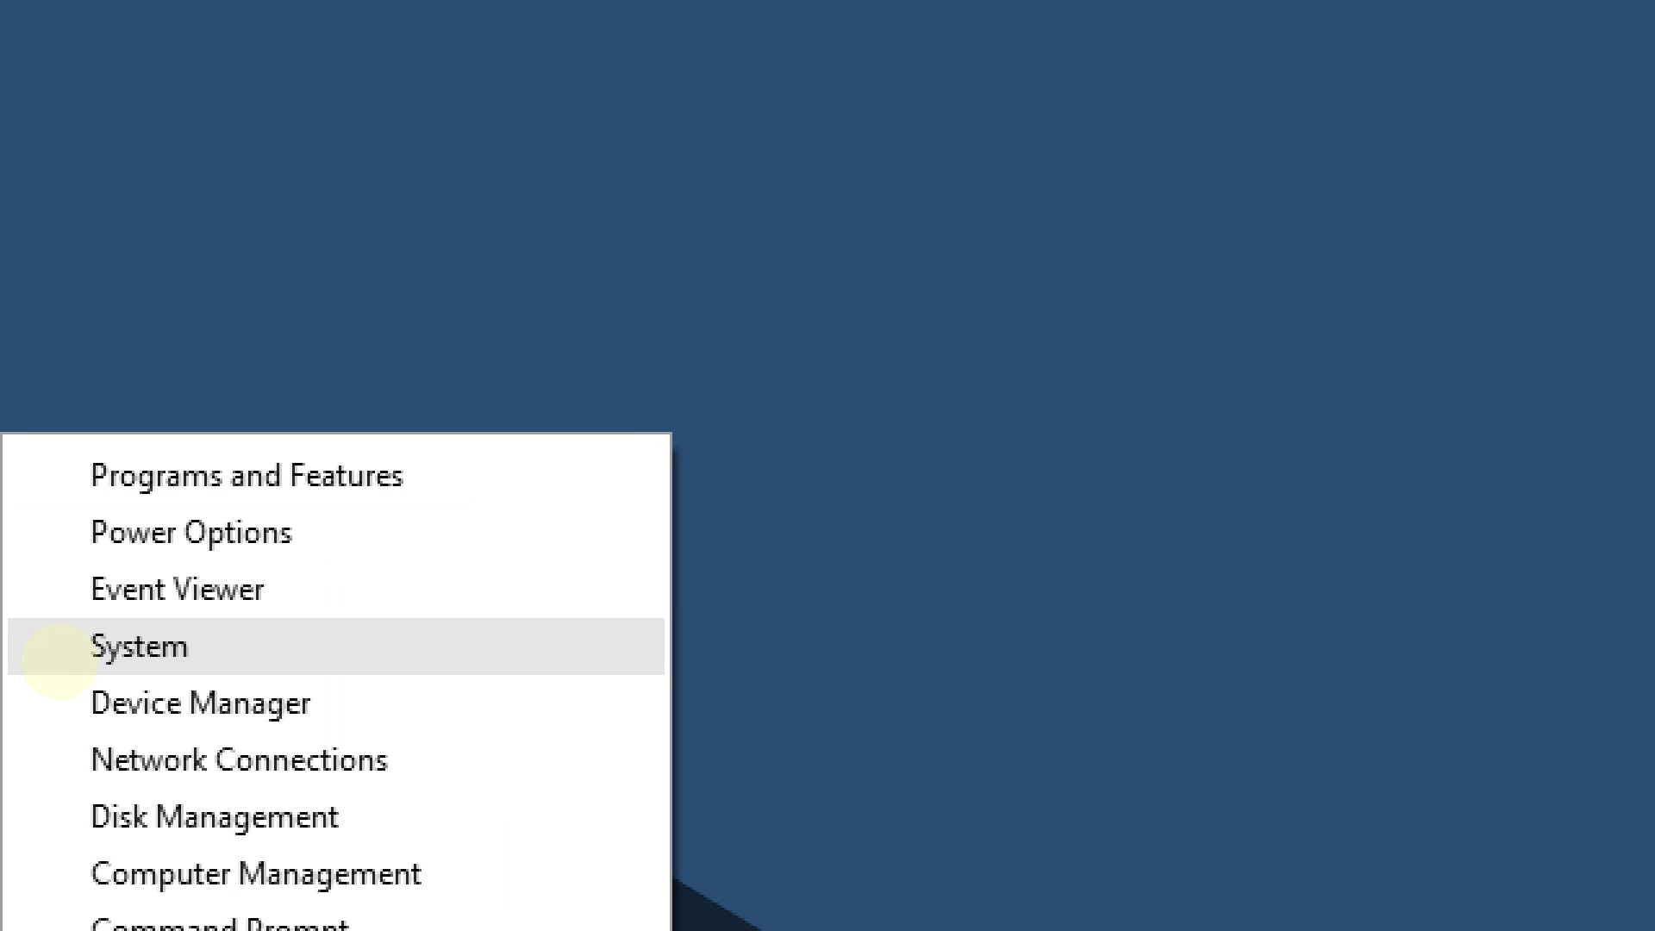
# Step: Open the System page from the Win+X menu and maximize its window
pyautogui.click(179, 662)
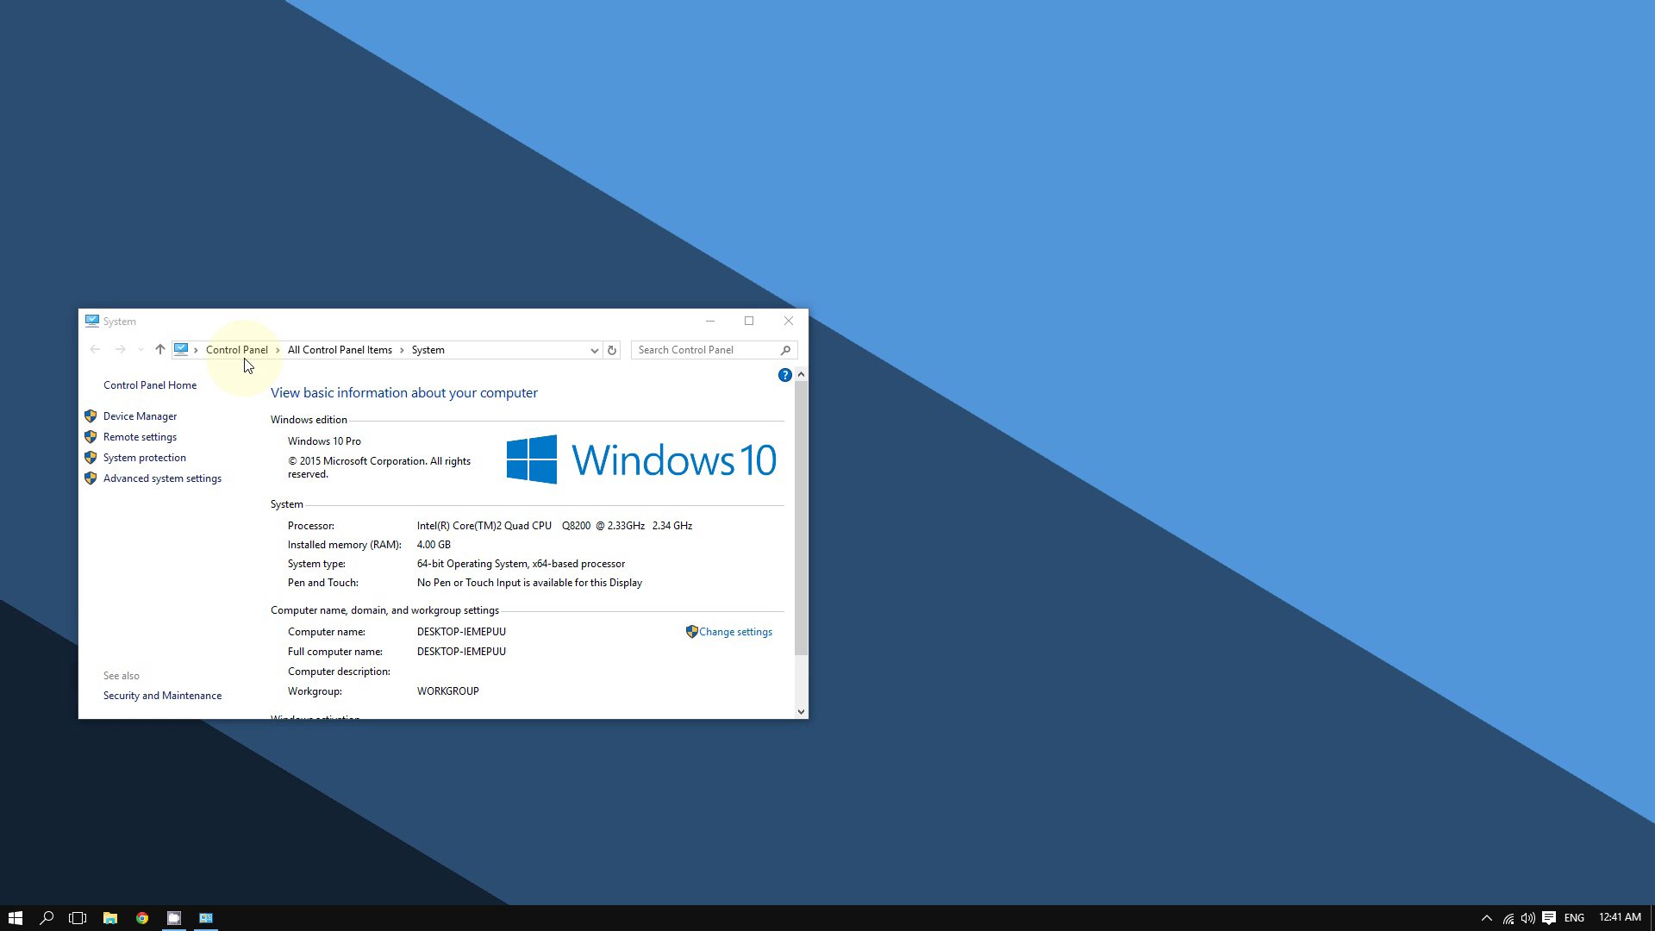
pyautogui.moveTo(259, 318); pyautogui.dragTo(350, 282)
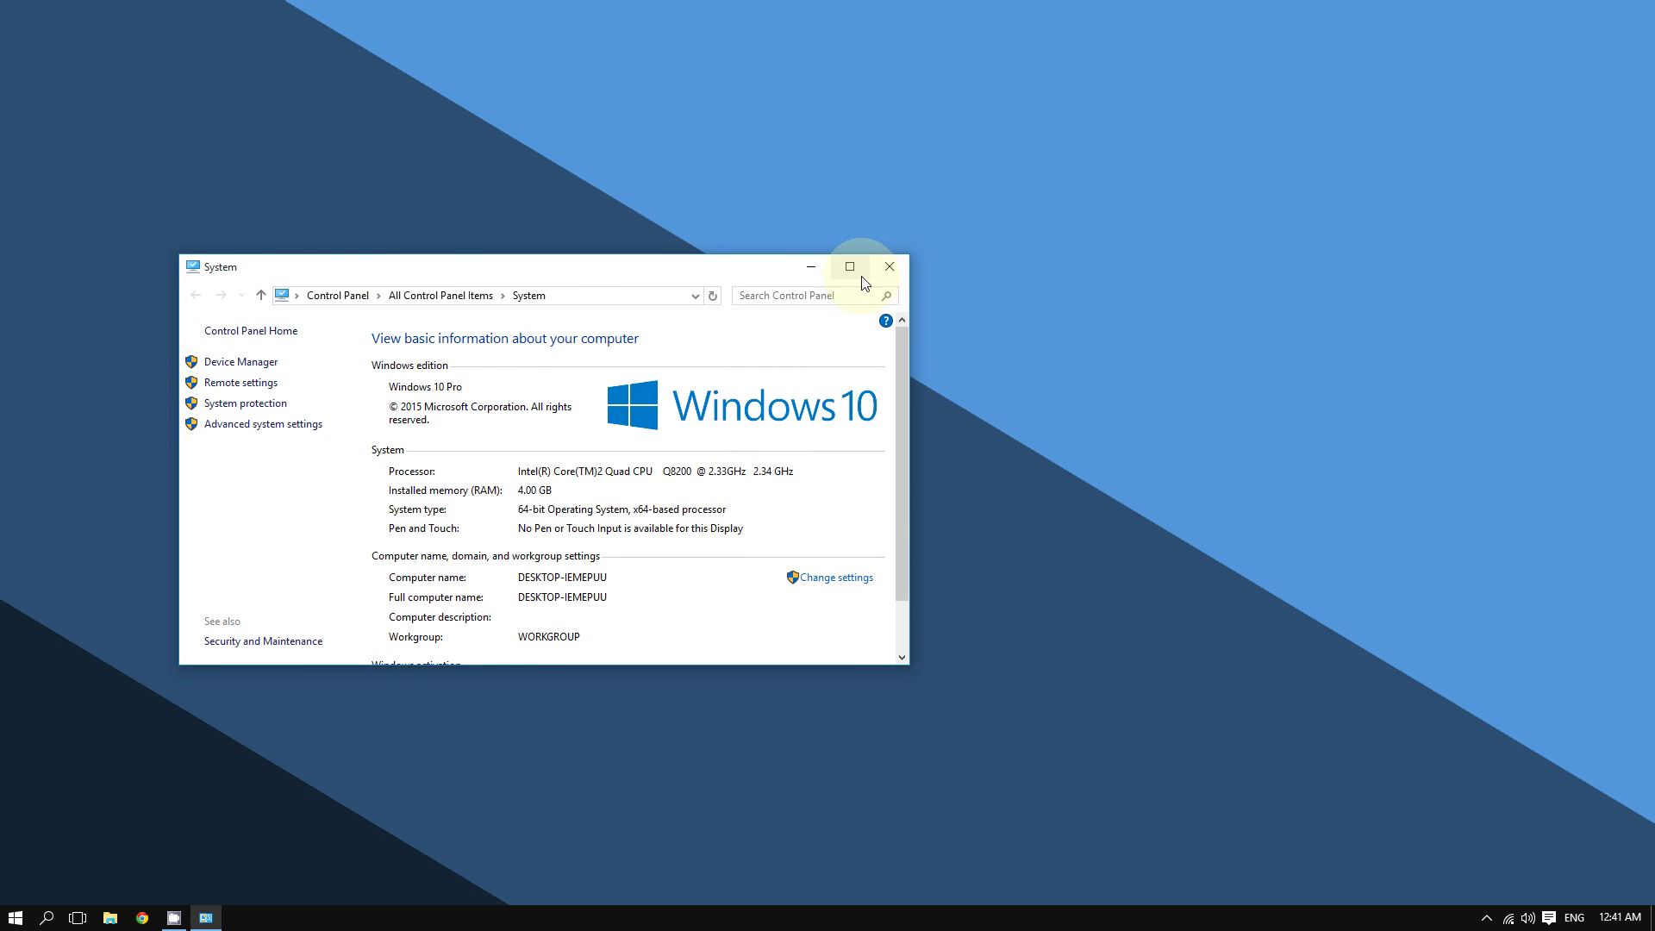
pyautogui.click(836, 286)
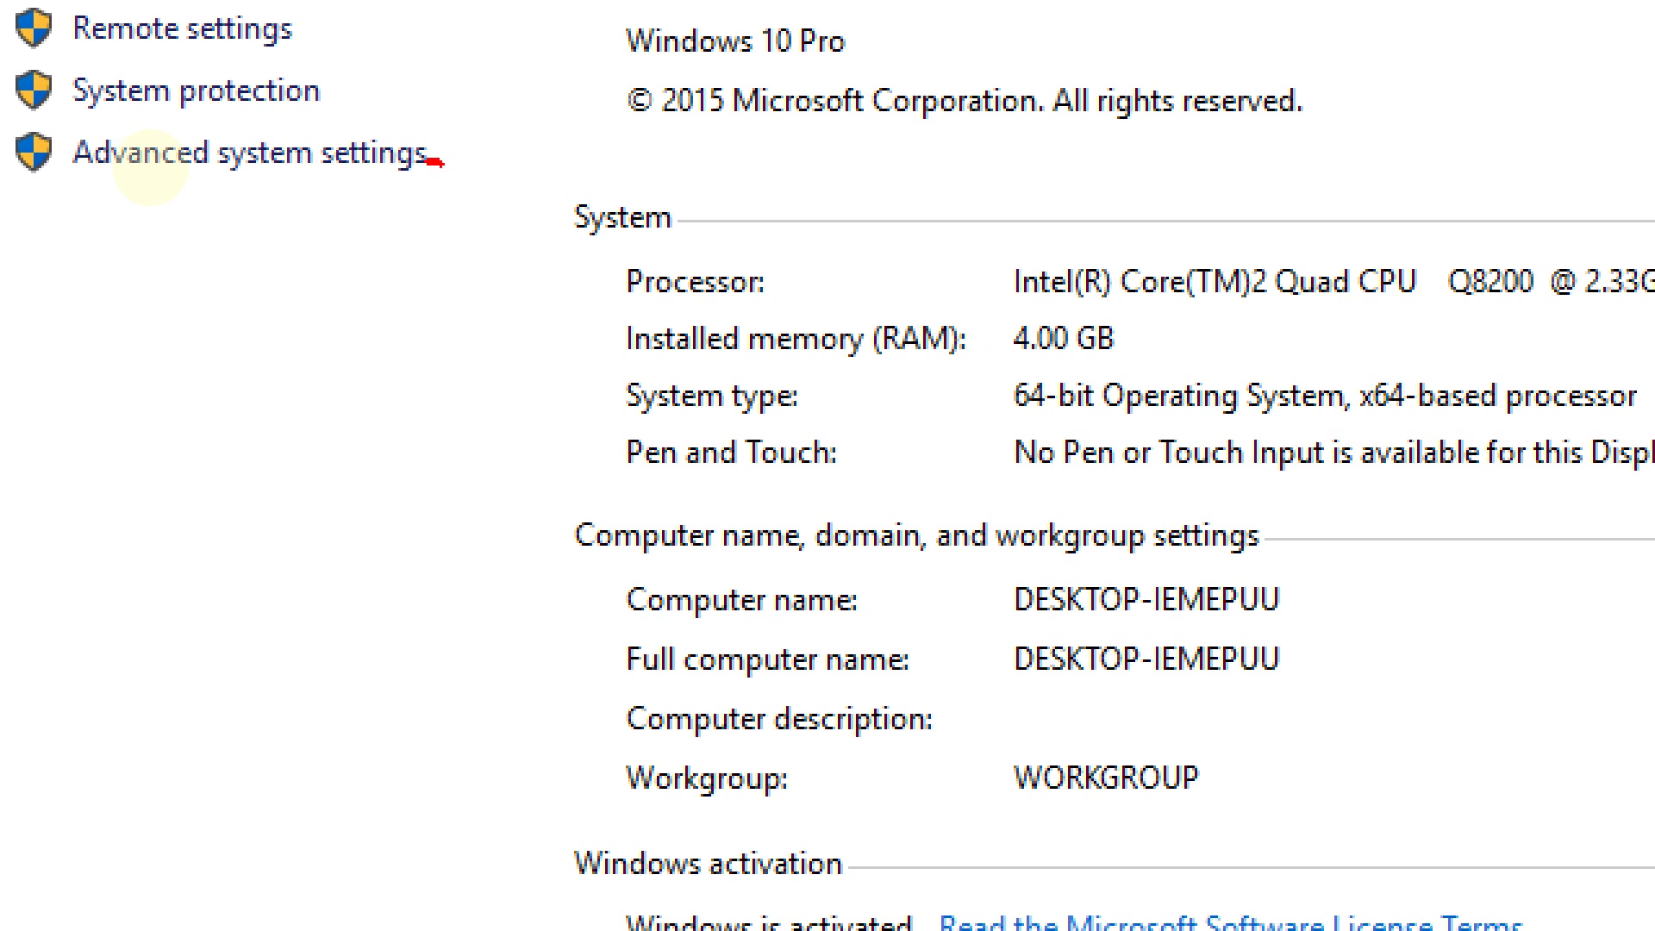
# Step: Open Advanced system settings and show the Remote tab of System Properties
pyautogui.click(388, 153)
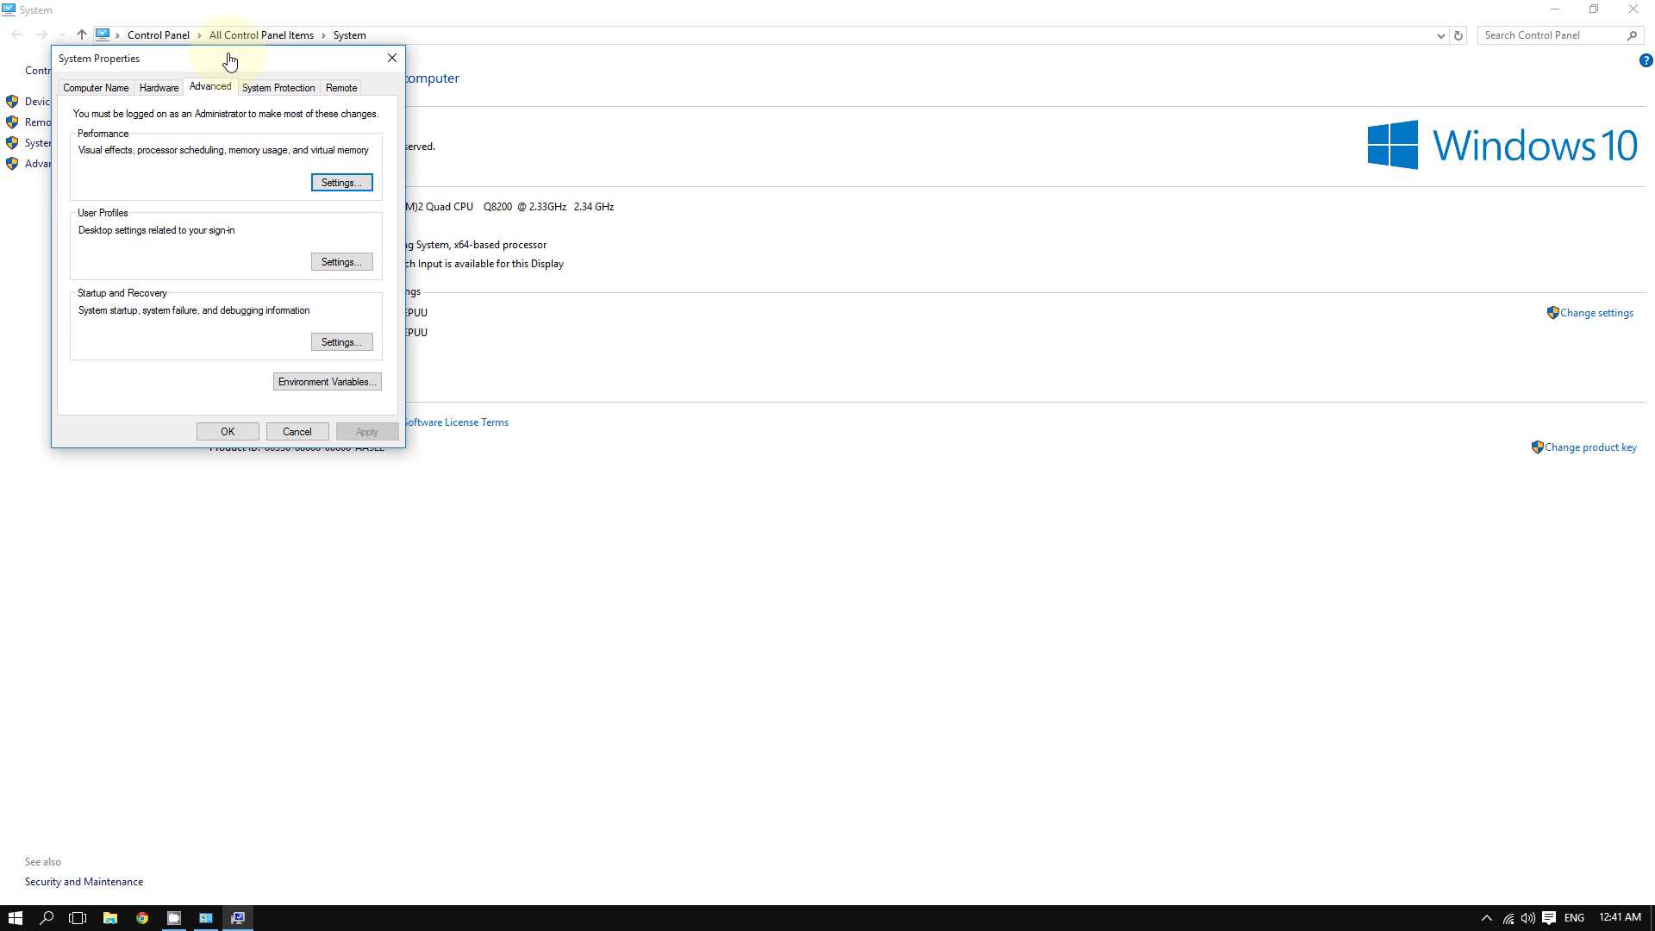
pyautogui.moveTo(207, 61); pyautogui.dragTo(324, 123)
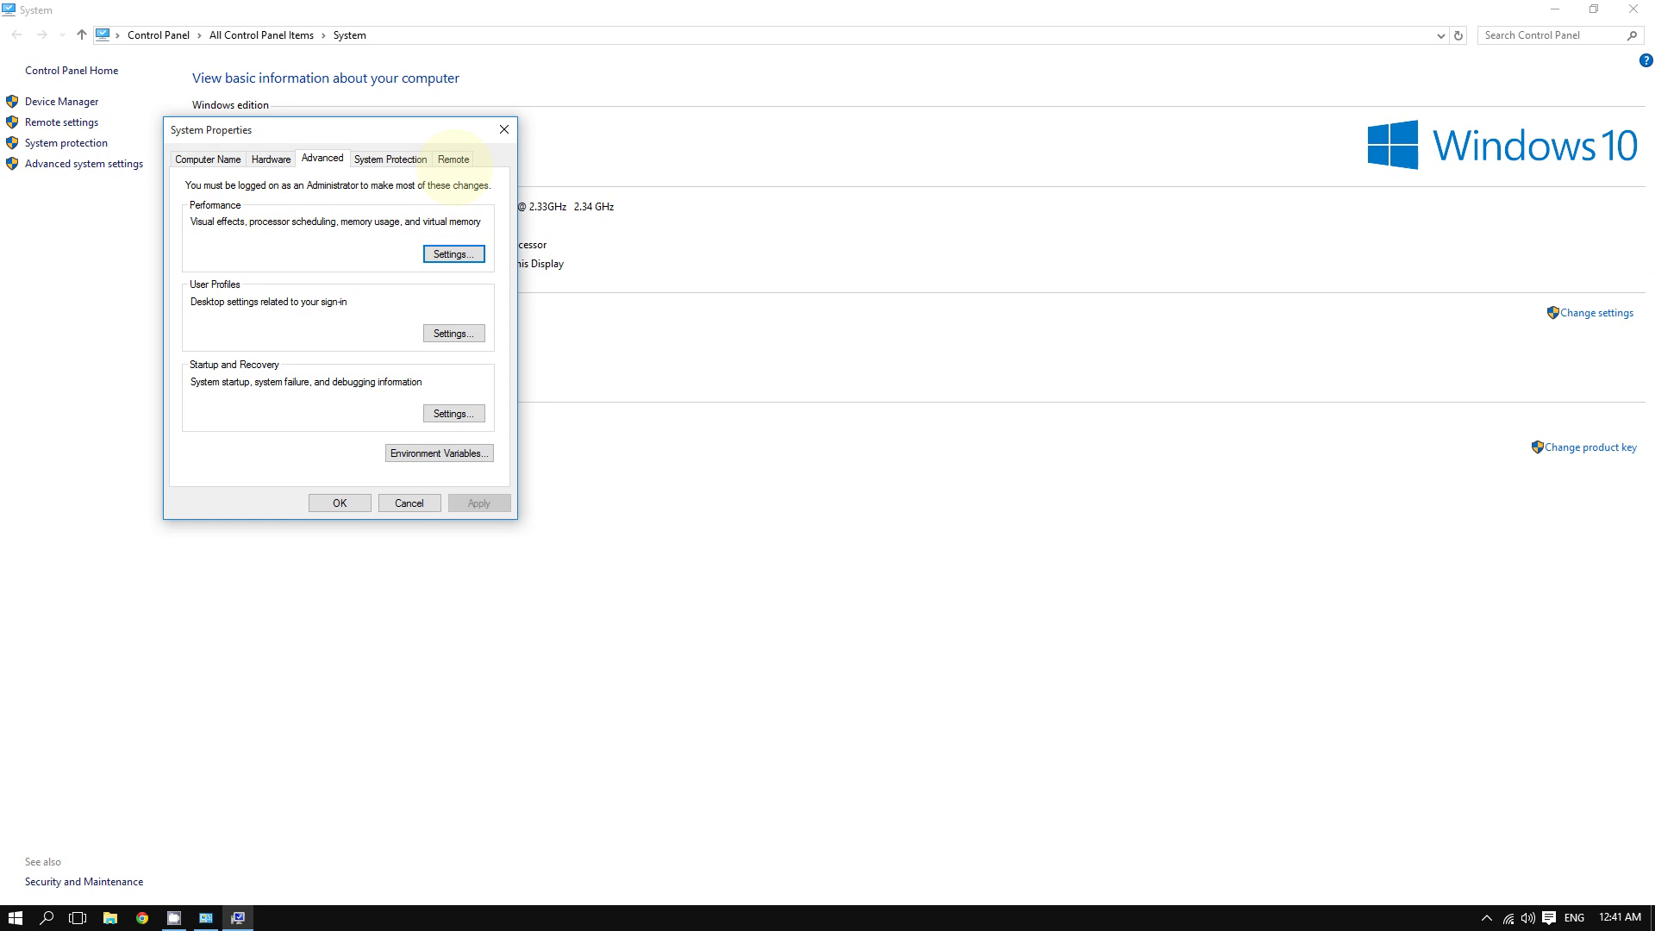
pyautogui.click(453, 159)
# Step: Choose 'Don't allow remote connections' and tick 'Allow Remote Assistance connections to this computer'
pyautogui.click(194, 382)
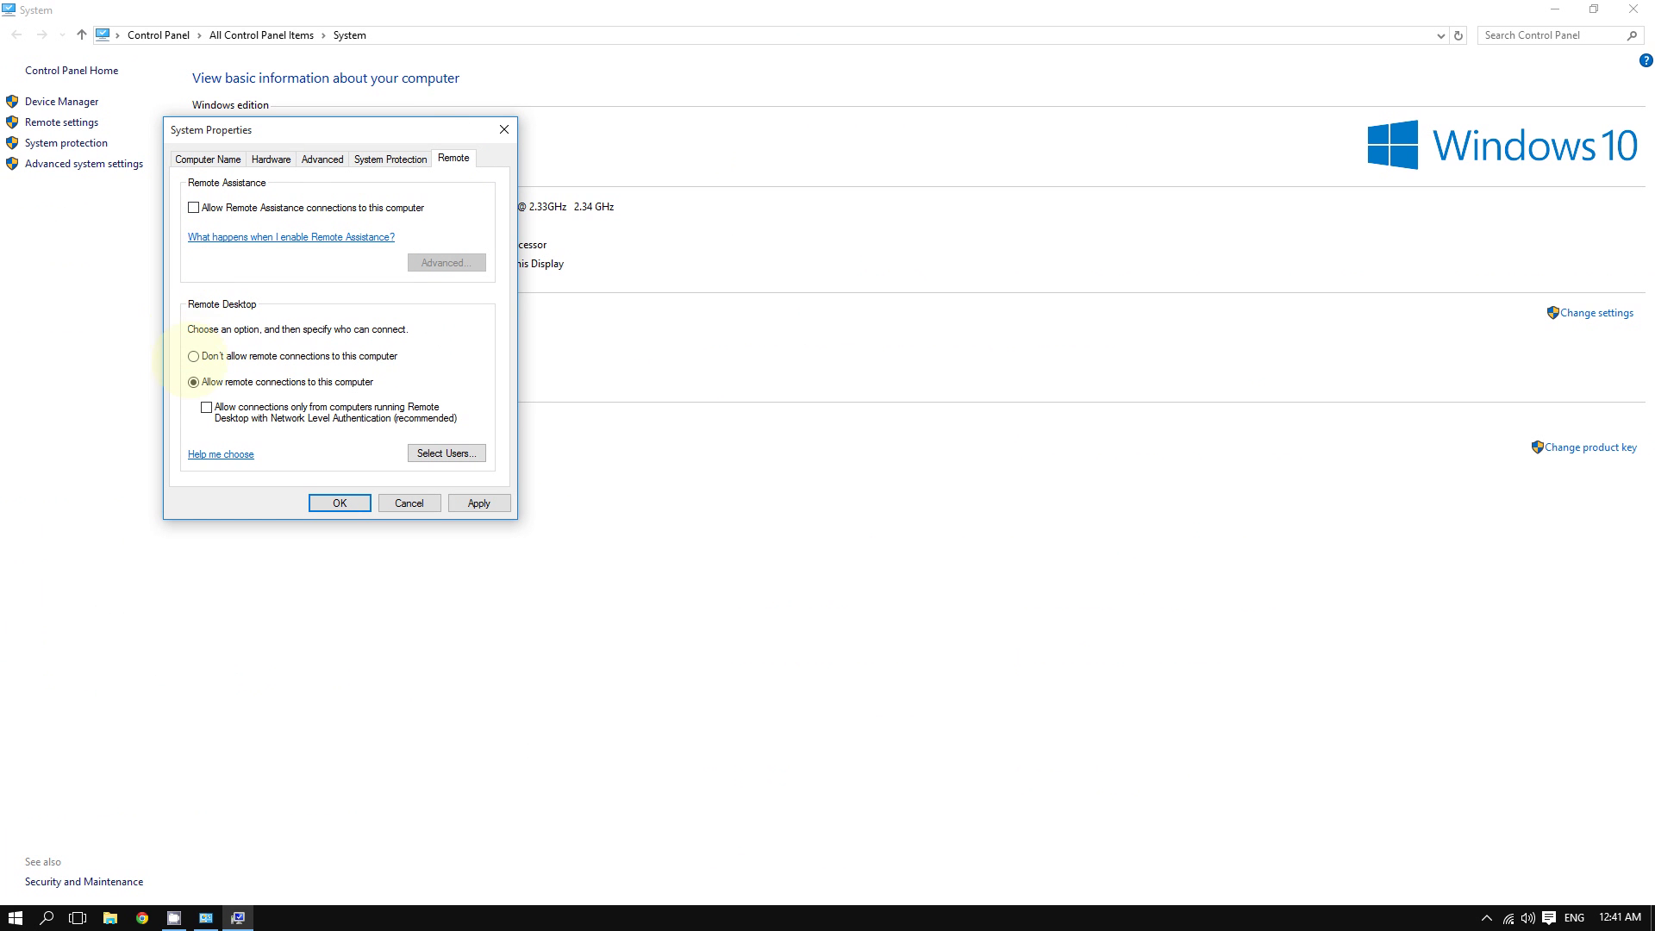
pyautogui.click(194, 356)
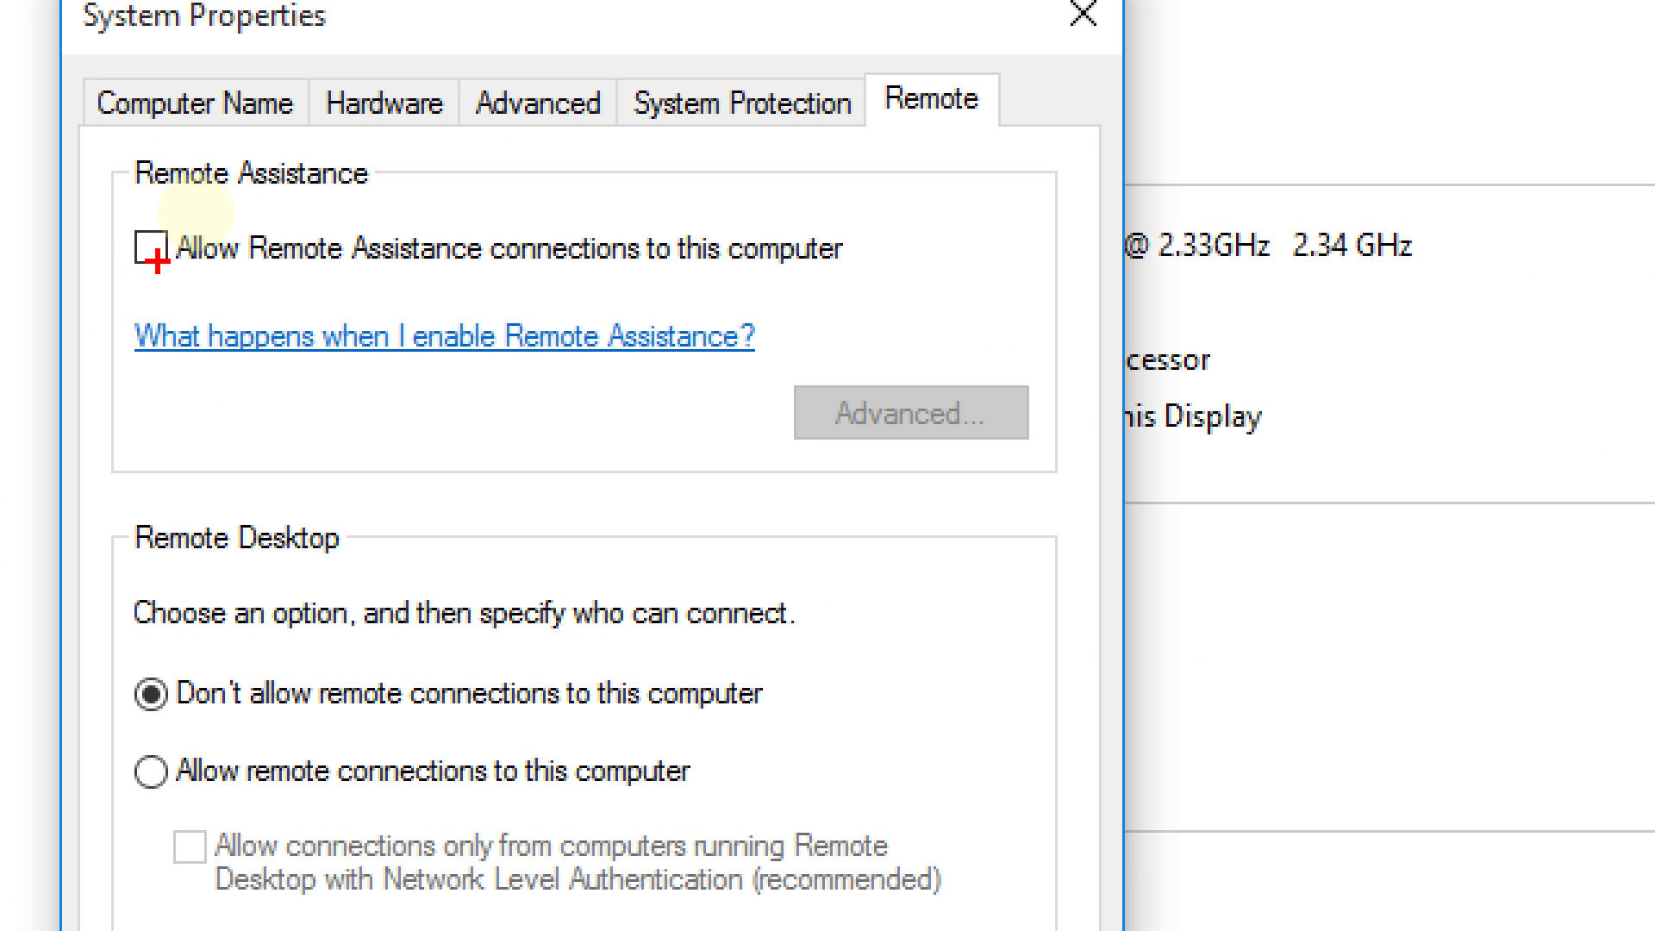
pyautogui.moveTo(152, 240); pyautogui.dragTo(166, 205)
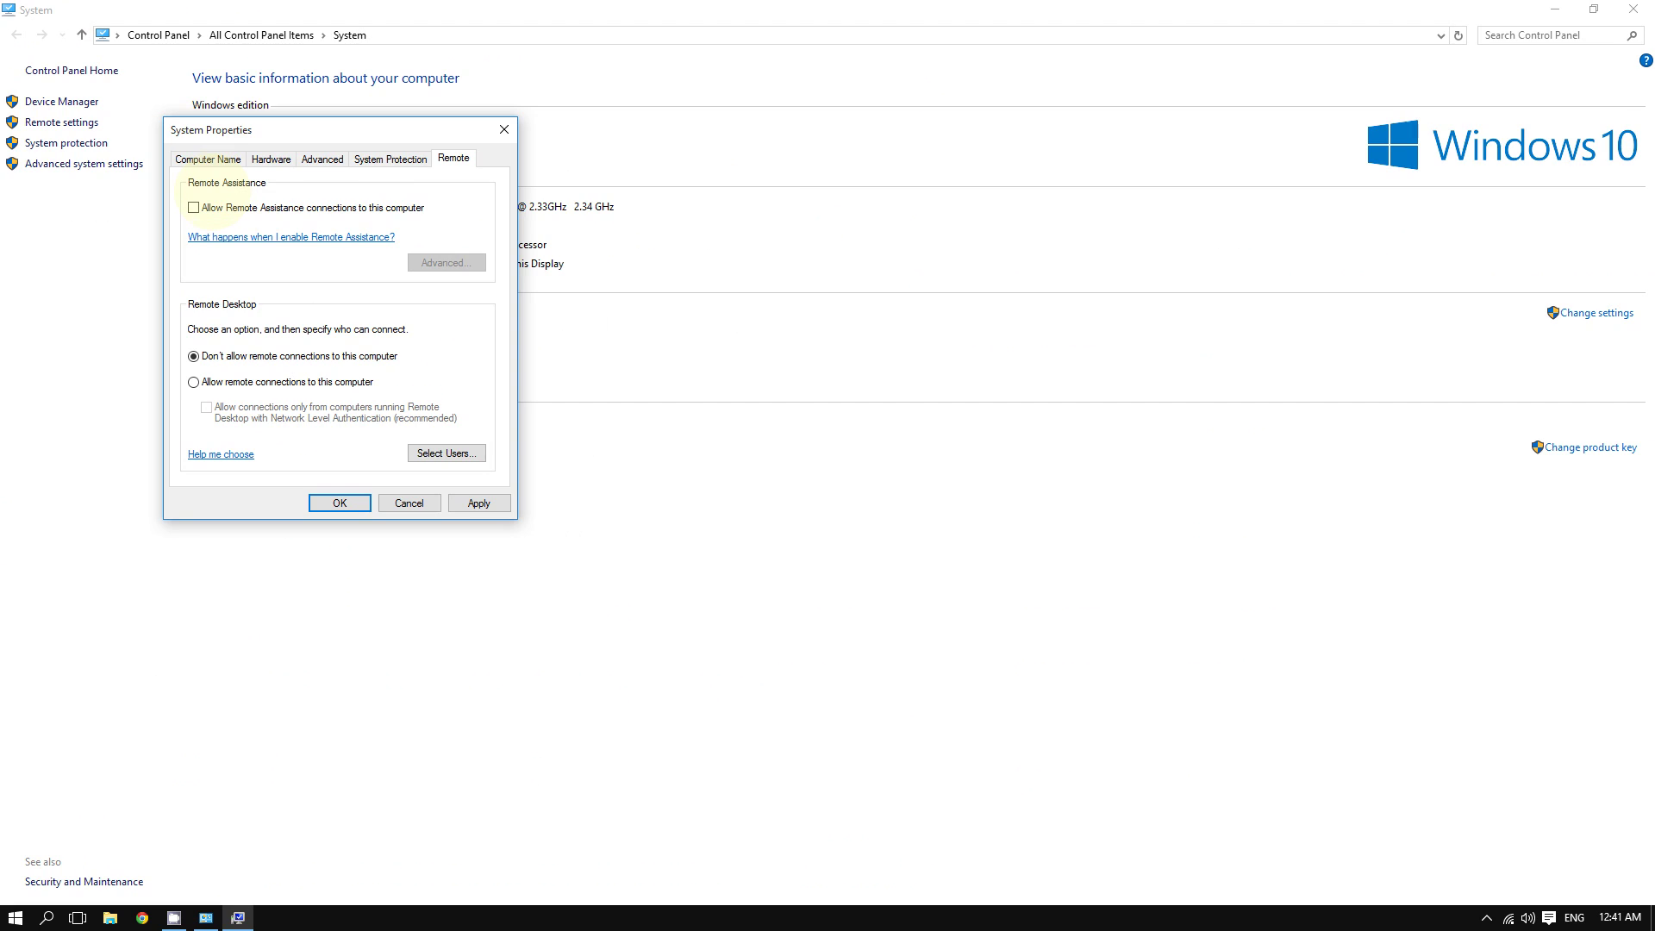
pyautogui.click(193, 207)
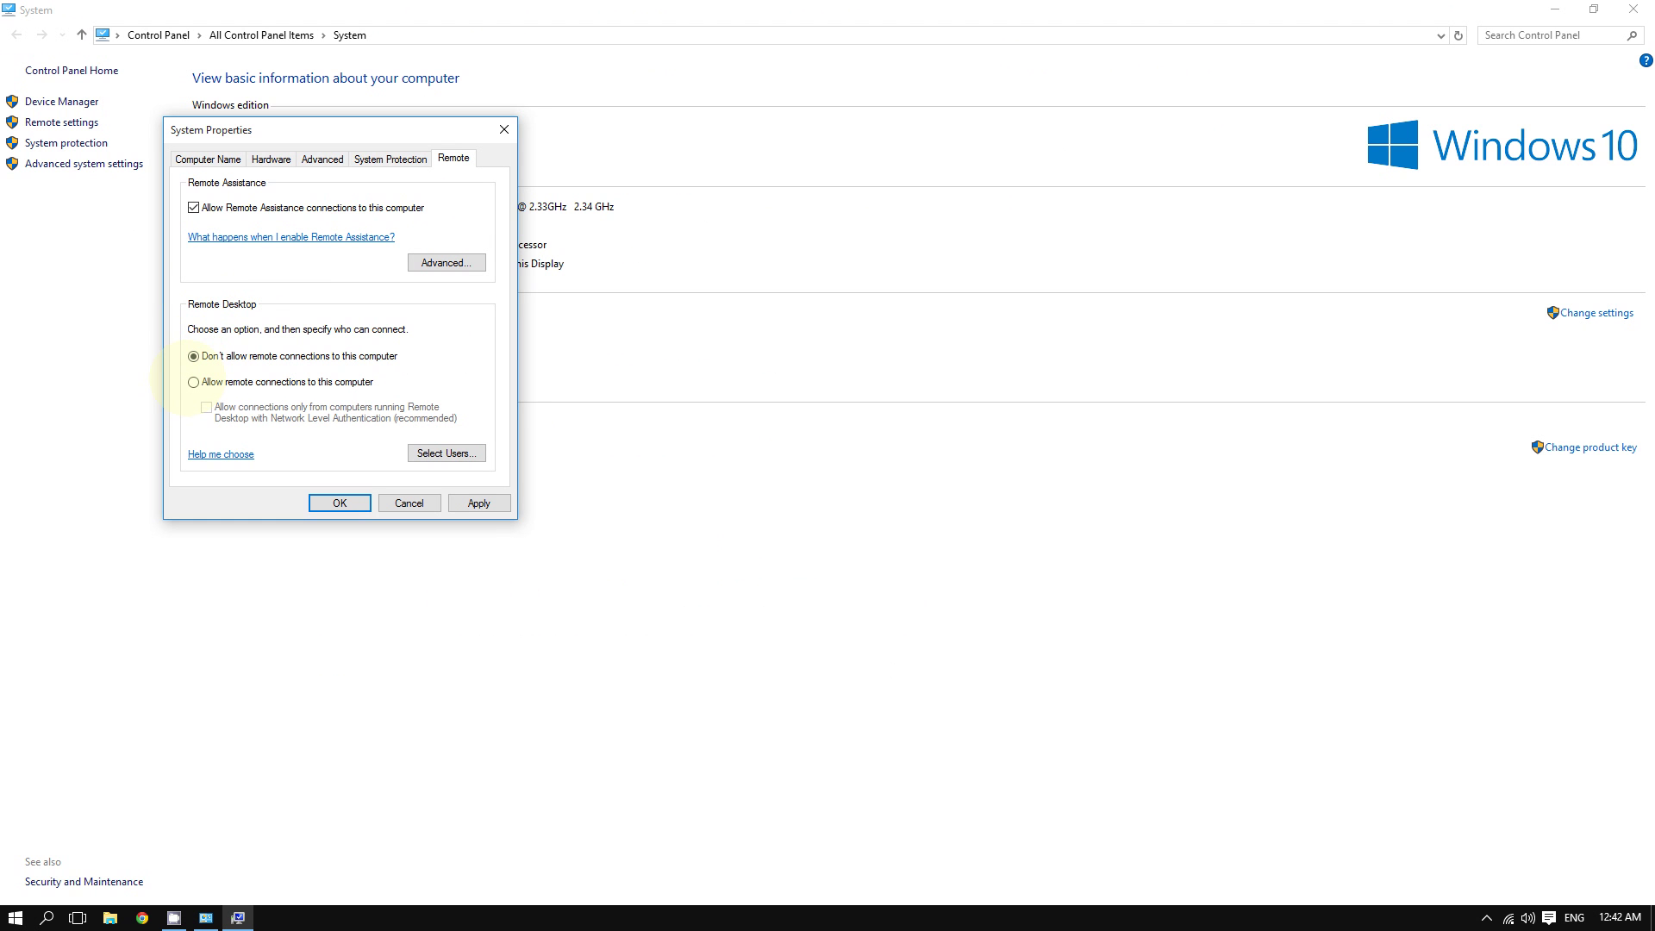
# Step: Select 'Allow remote connections to this computer' with Network Level Authentication left unticked
pyautogui.click(193, 382)
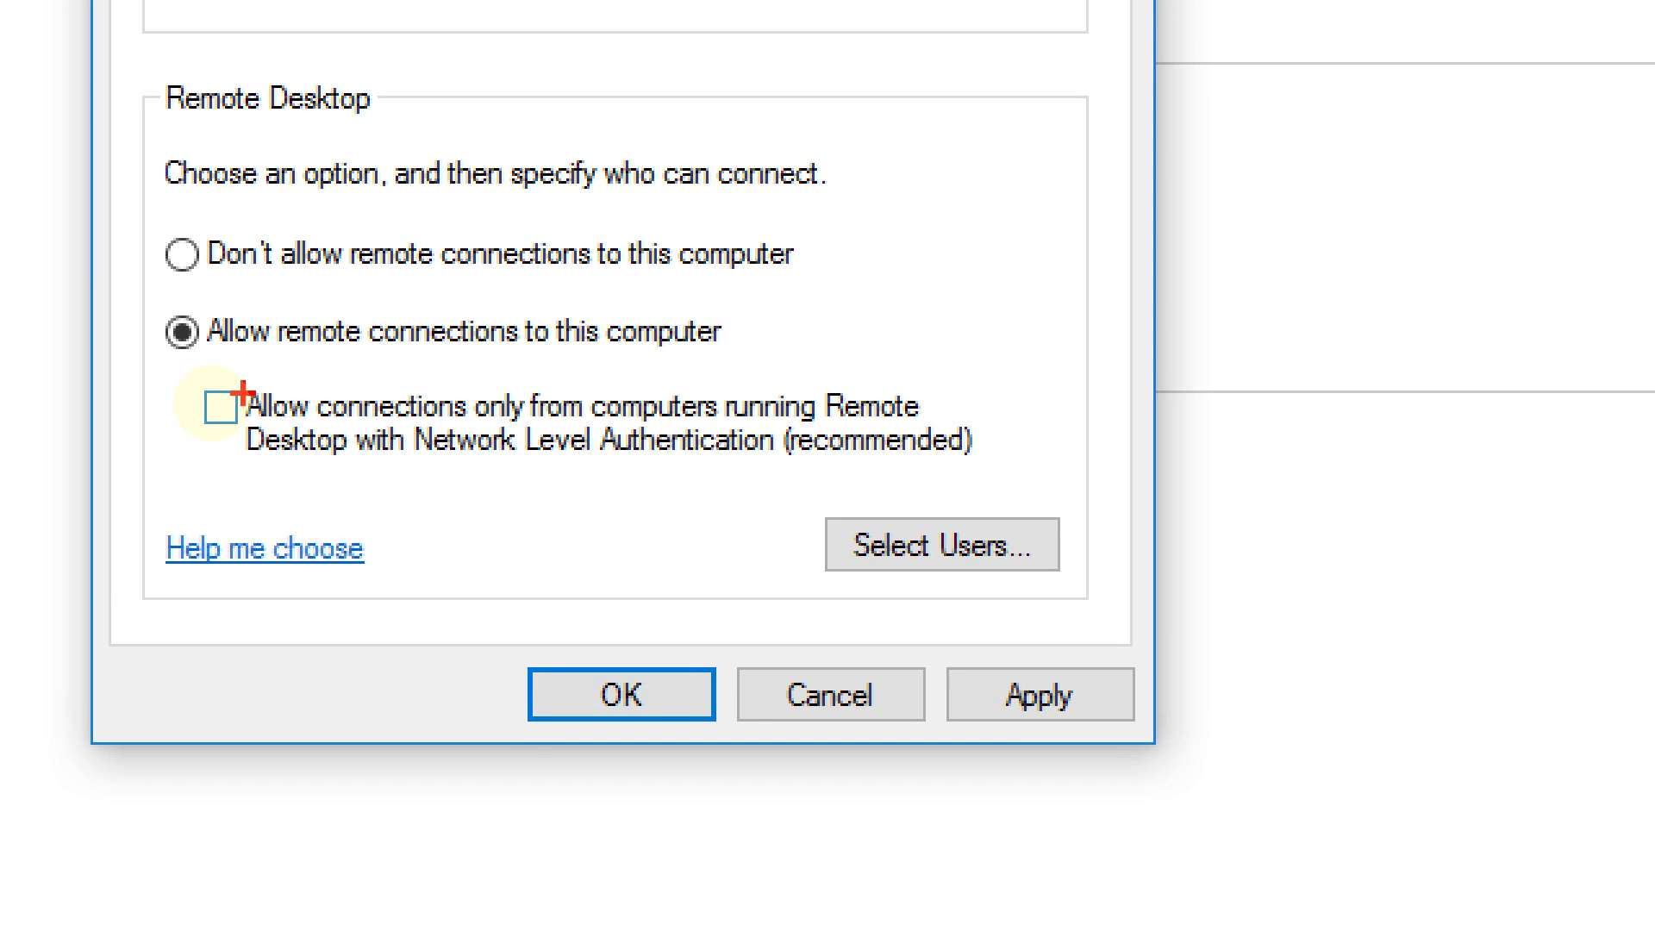
pyautogui.click(217, 407)
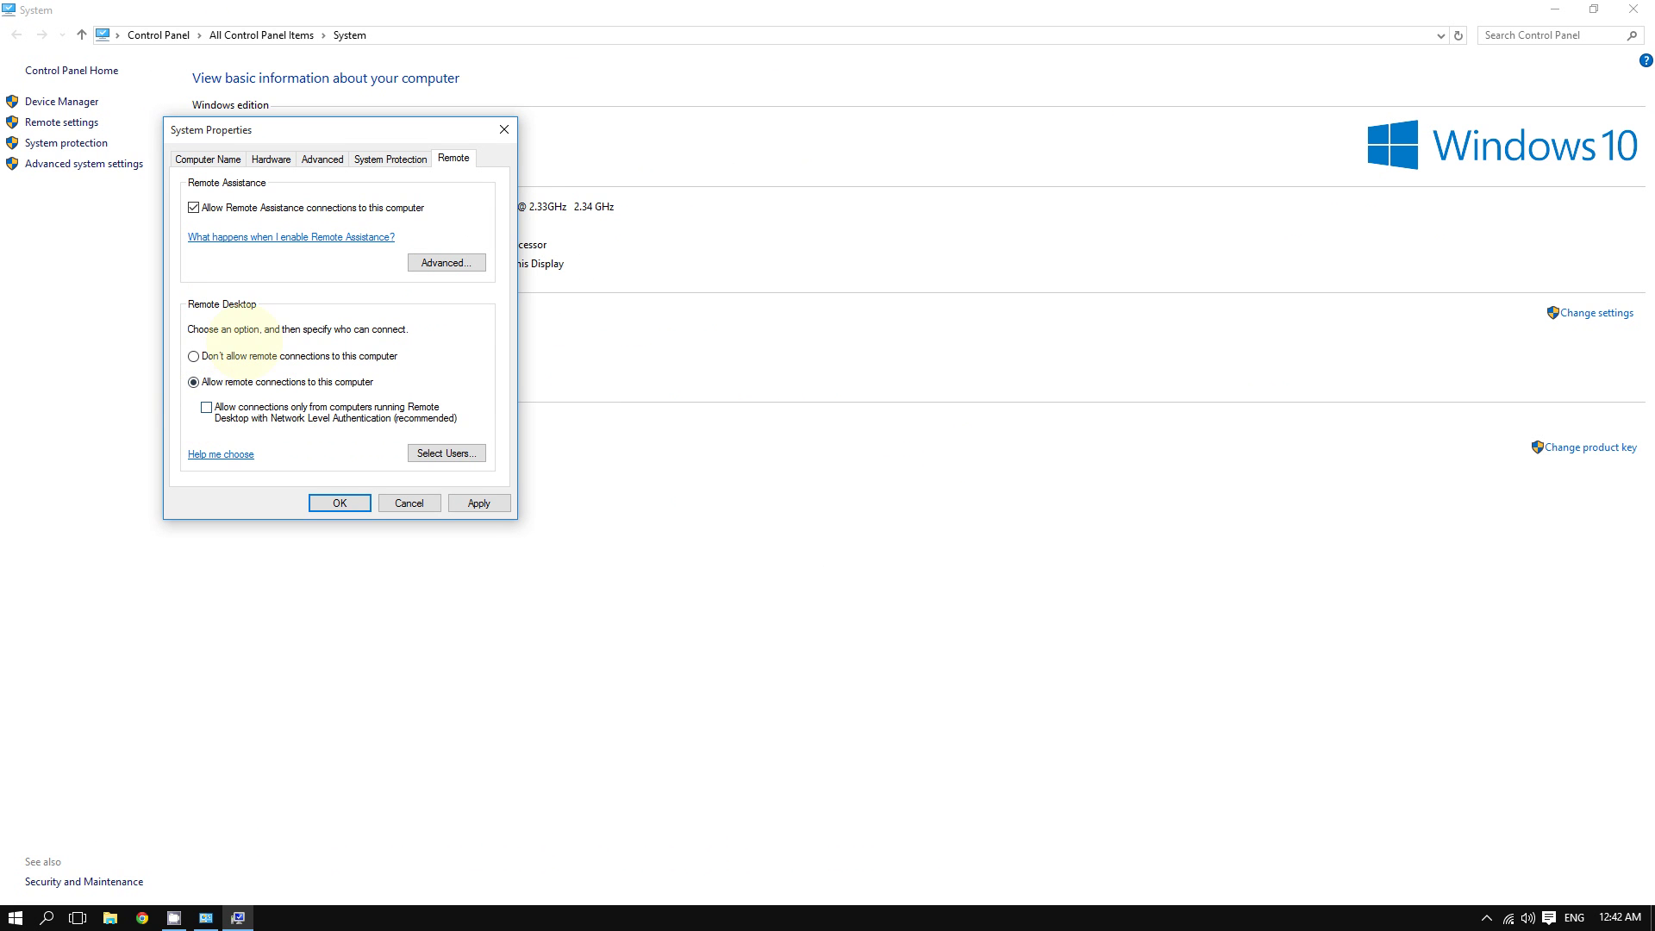
pyautogui.moveTo(323, 131); pyautogui.dragTo(314, 40)
# Step: Confirm the remote settings with OK, then restore and close the System window
pyautogui.click(469, 414)
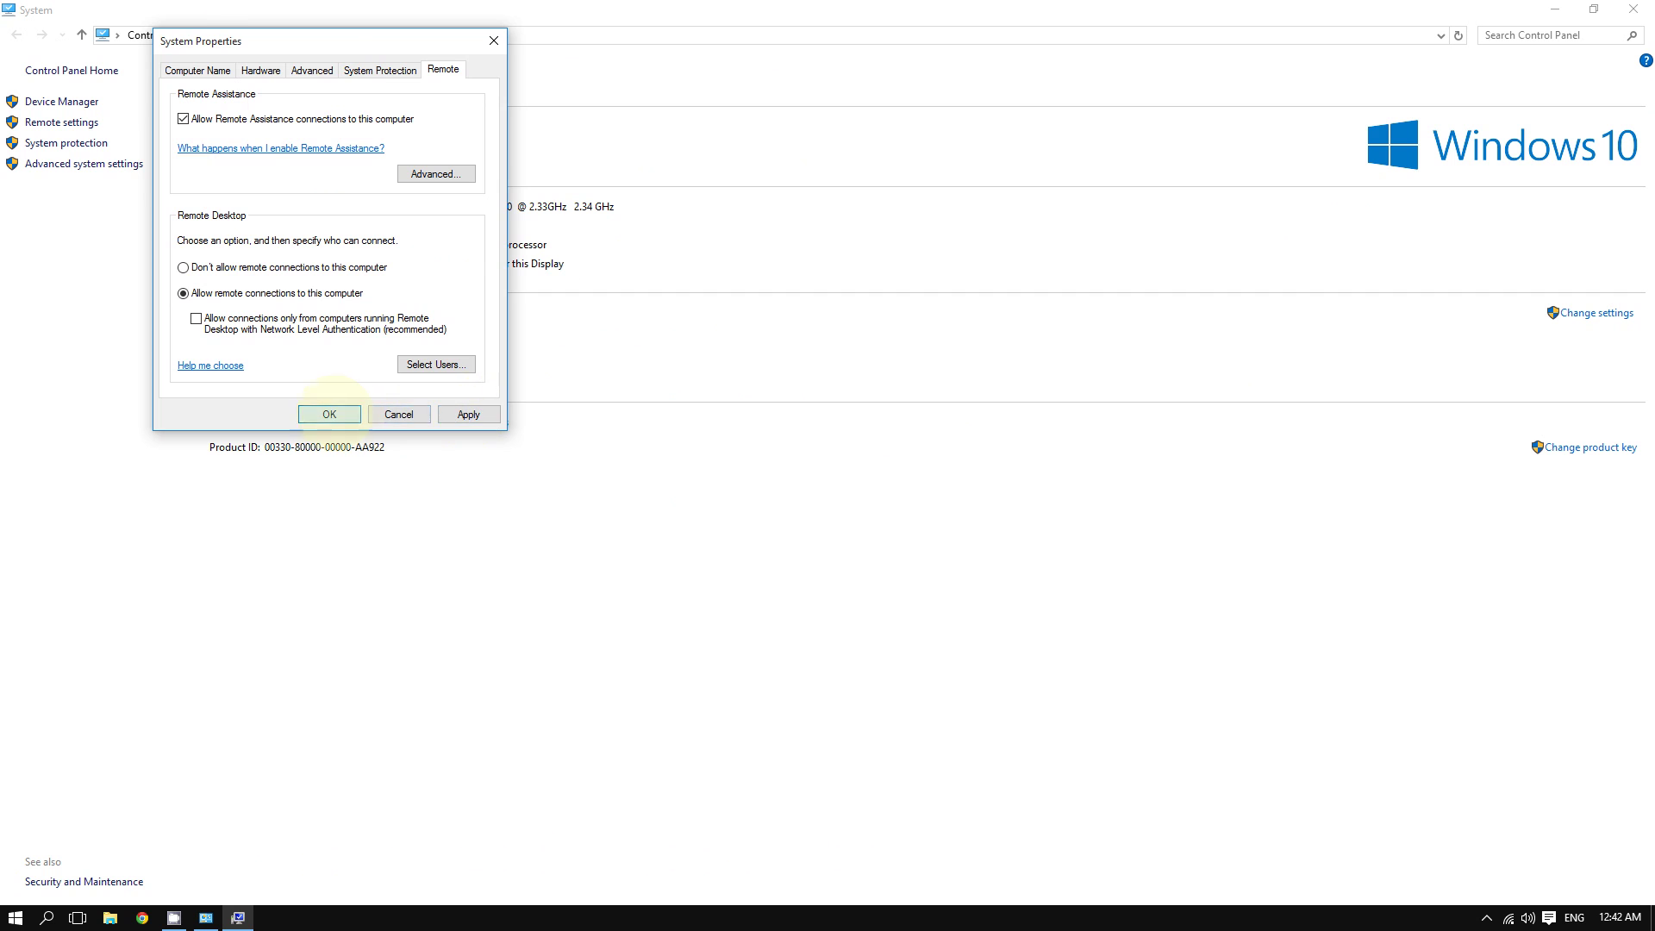
pyautogui.click(329, 414)
pyautogui.doubleClick(1290, 8)
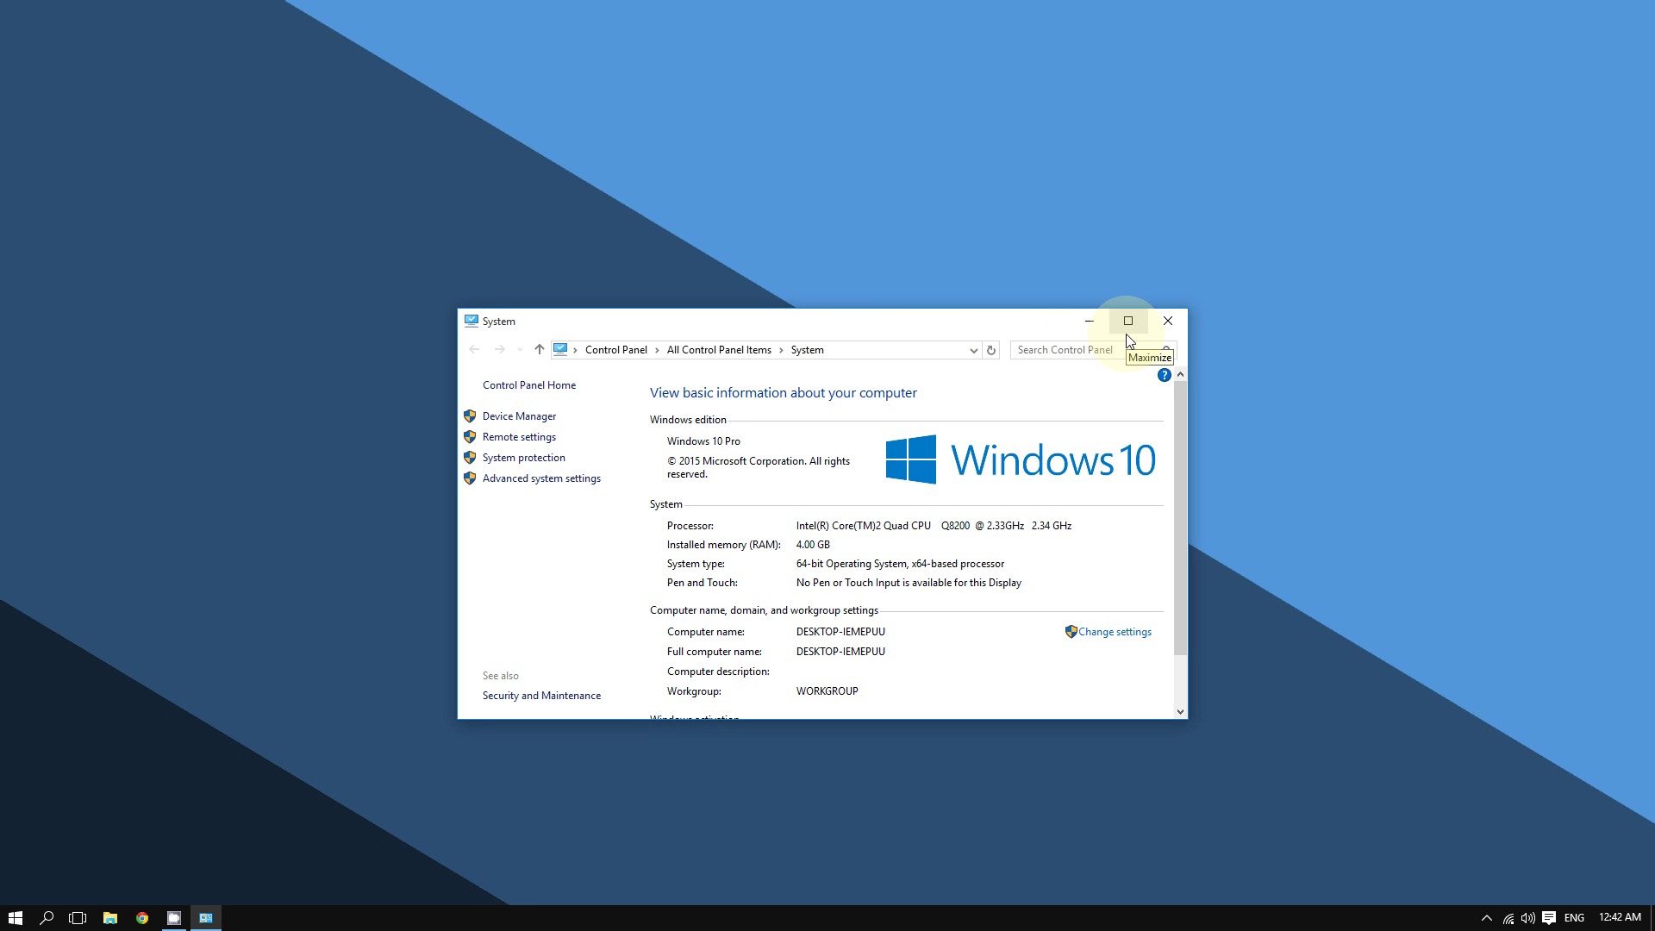
pyautogui.click(1167, 321)
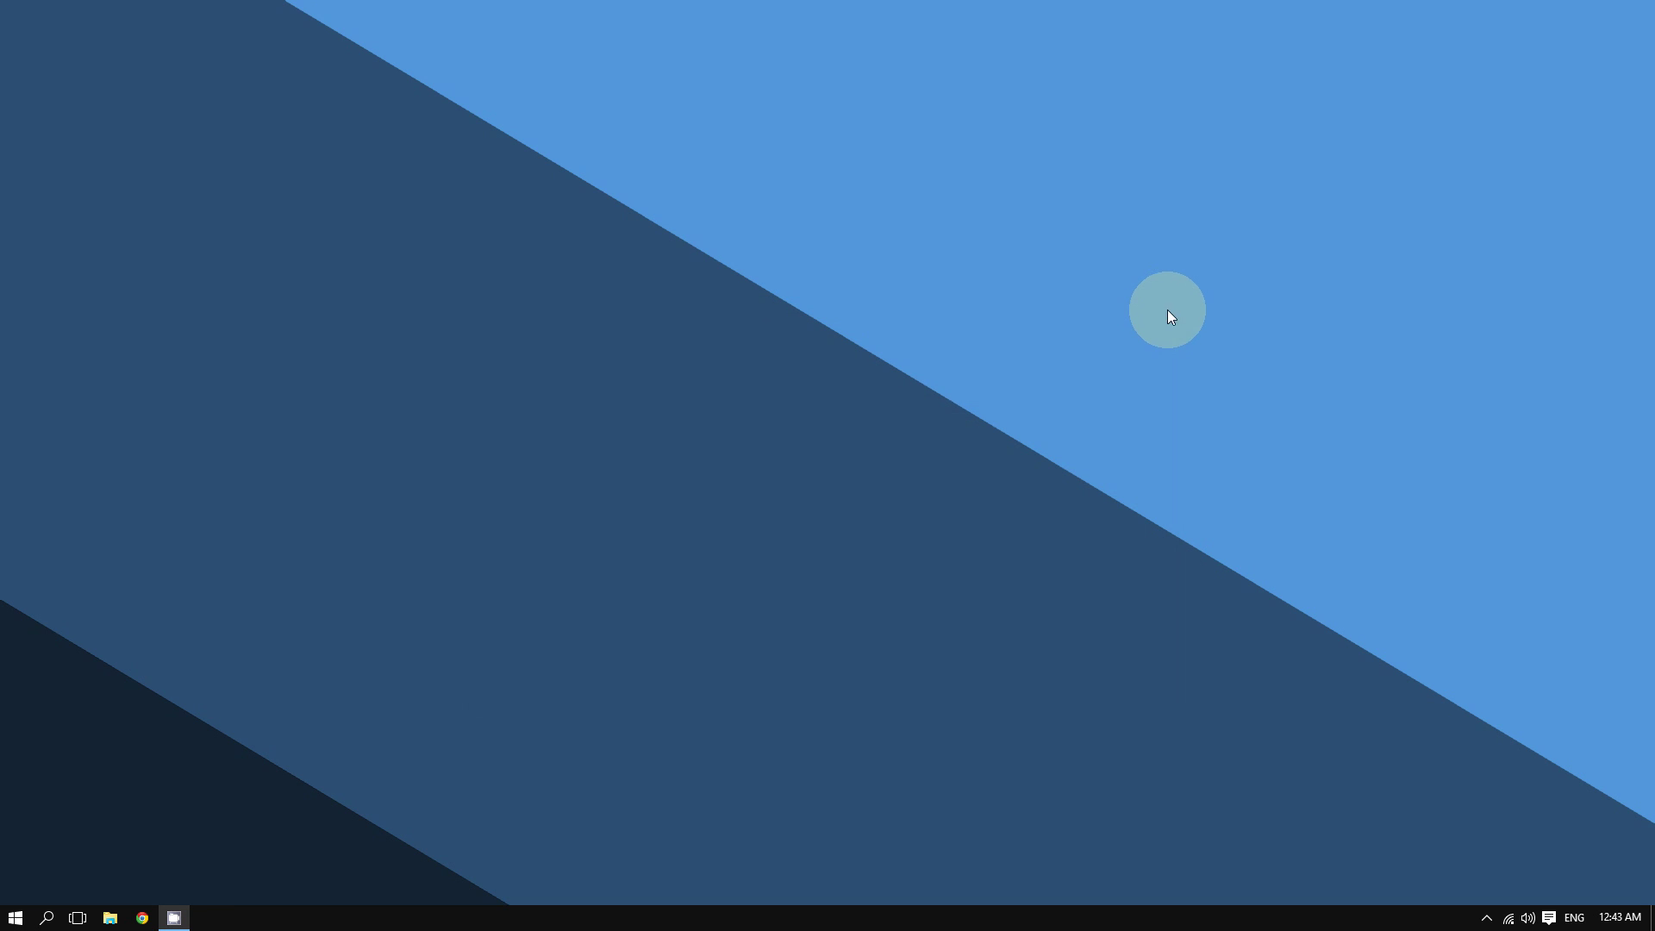